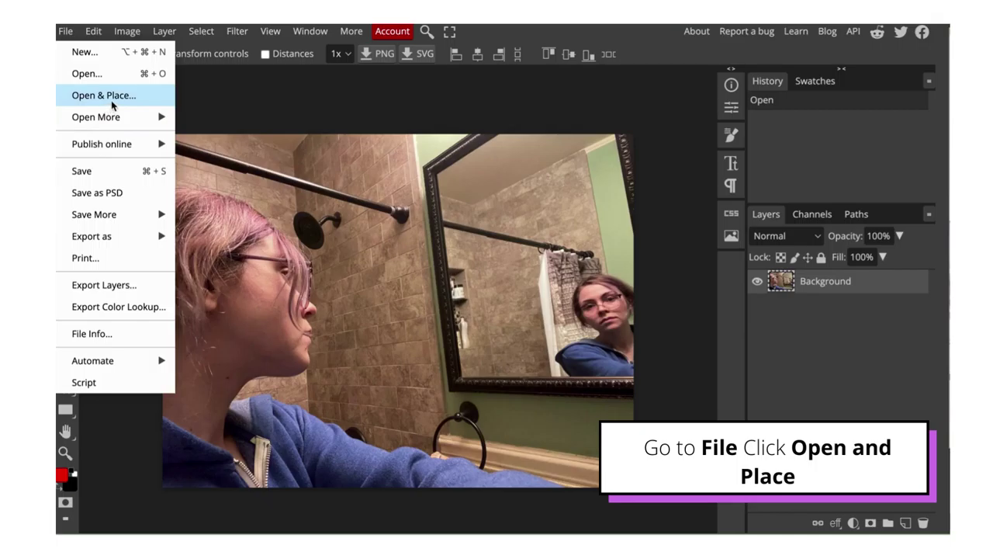
# - Place the image c46bdf9cb...5613fb5.jpg from the Desktop into the open photo as a new layer
pyautogui.click(112, 105)
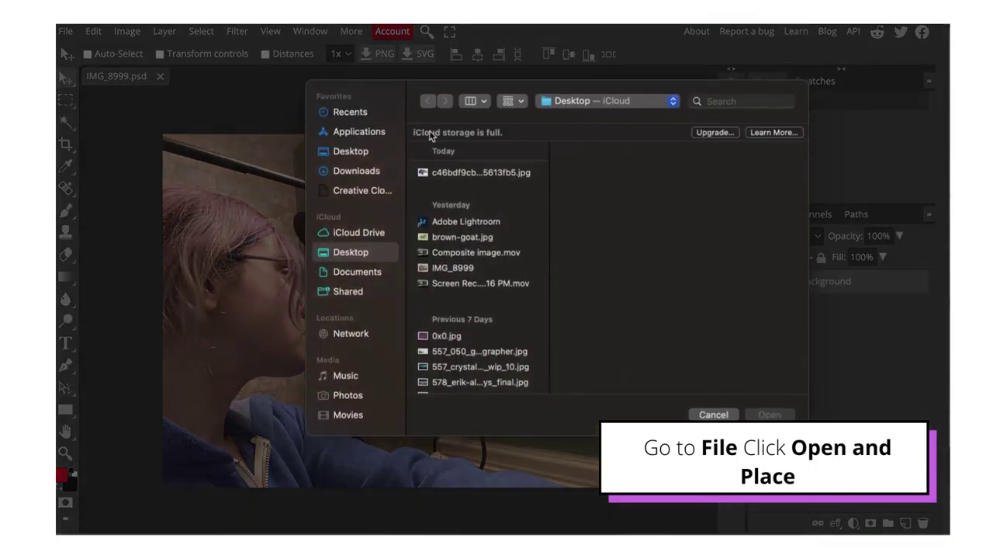
pyautogui.click(494, 178)
pyautogui.click(770, 415)
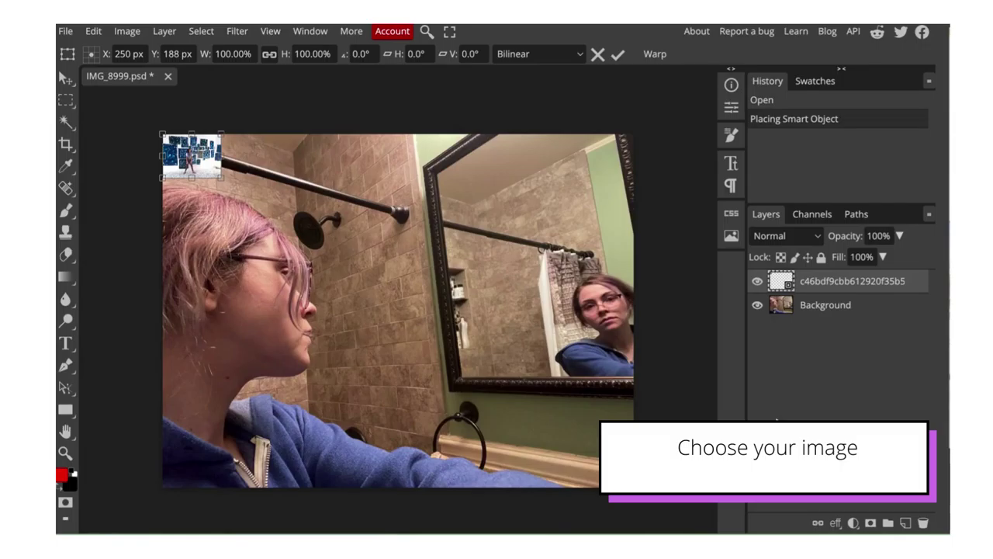
# - Enlarge and tilt the placed image so it covers the mirror, then reorder the layers so Background sits above it
pyautogui.moveTo(188, 155); pyautogui.dragTo(694, 367)
pyautogui.moveTo(487, 253); pyautogui.dragTo(430, 211)
pyautogui.moveTo(638, 332); pyautogui.dragTo(631, 294)
pyautogui.moveTo(547, 322); pyautogui.dragTo(529, 255)
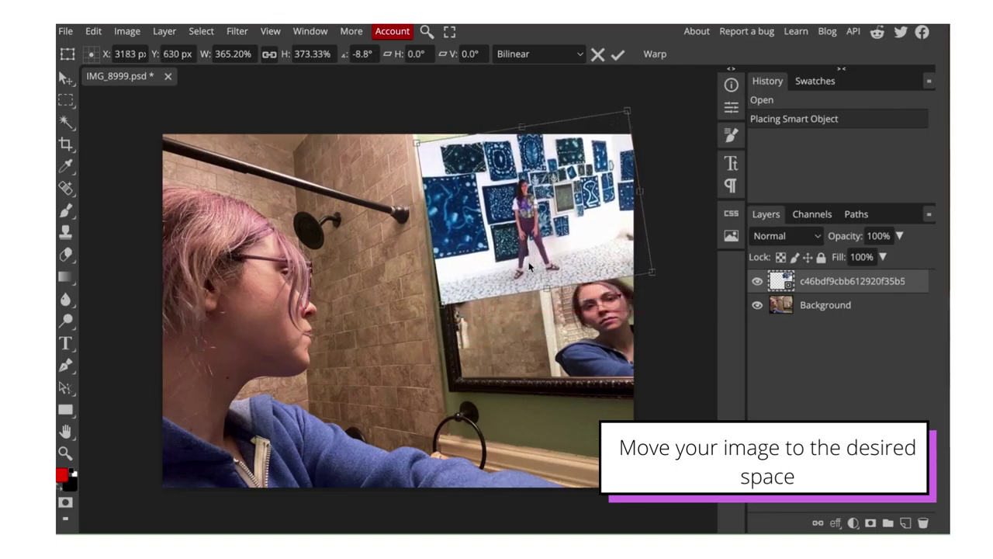
pyautogui.click(618, 53)
pyautogui.moveTo(826, 305); pyautogui.dragTo(825, 273)
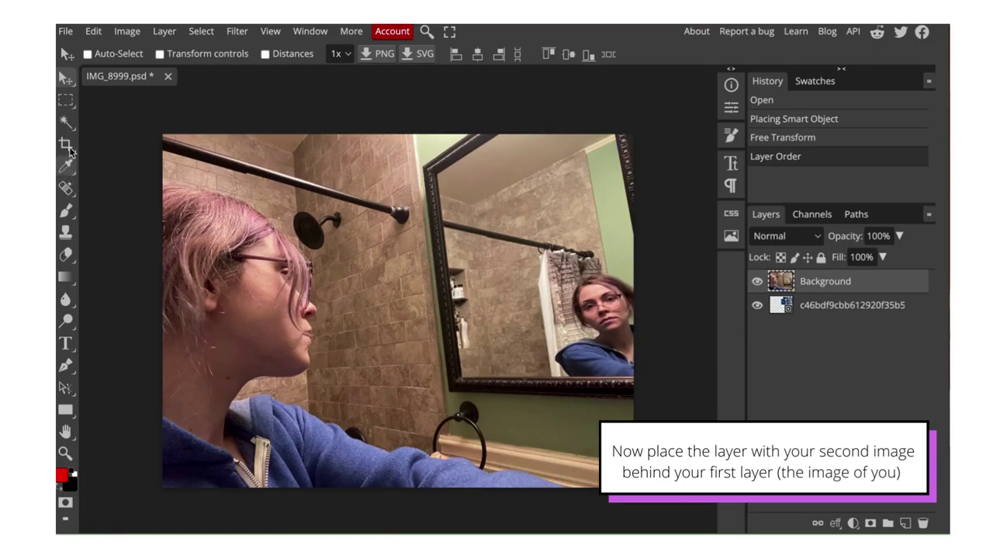
# - Trace the inside of the mirror frame on the Background layer with the Magnetic Lasso and close the selection
pyautogui.click(426, 31)
pyautogui.write('ma')
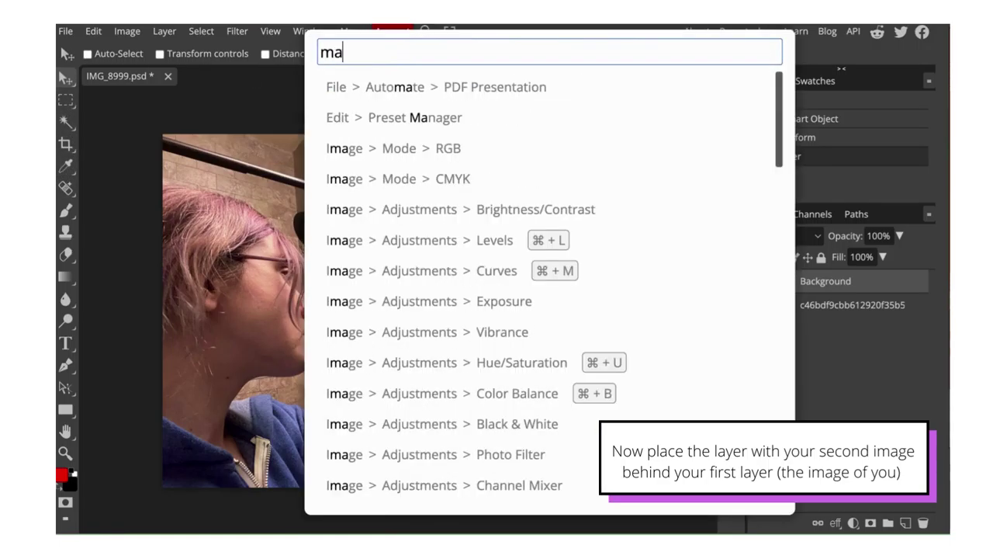
pyautogui.write('gn')
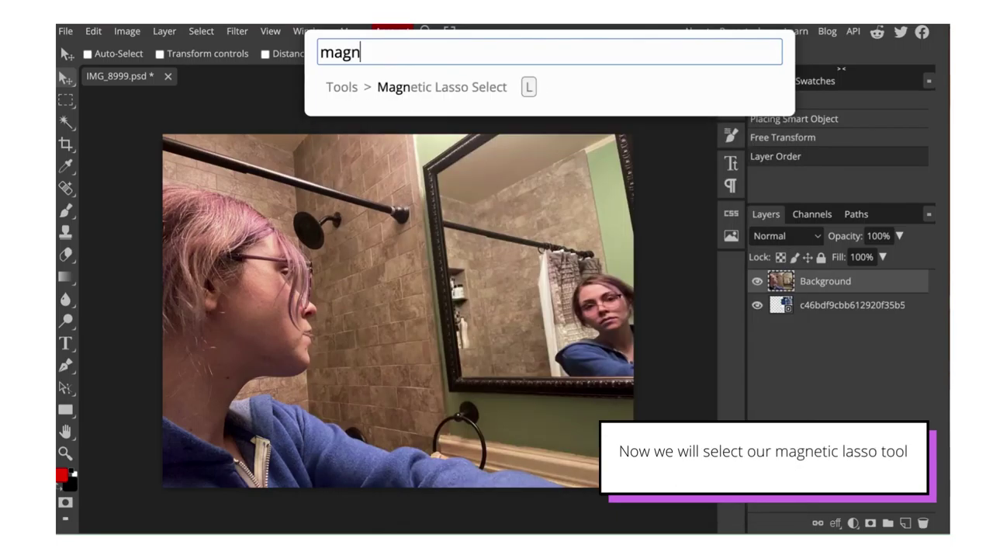
pyautogui.click(416, 88)
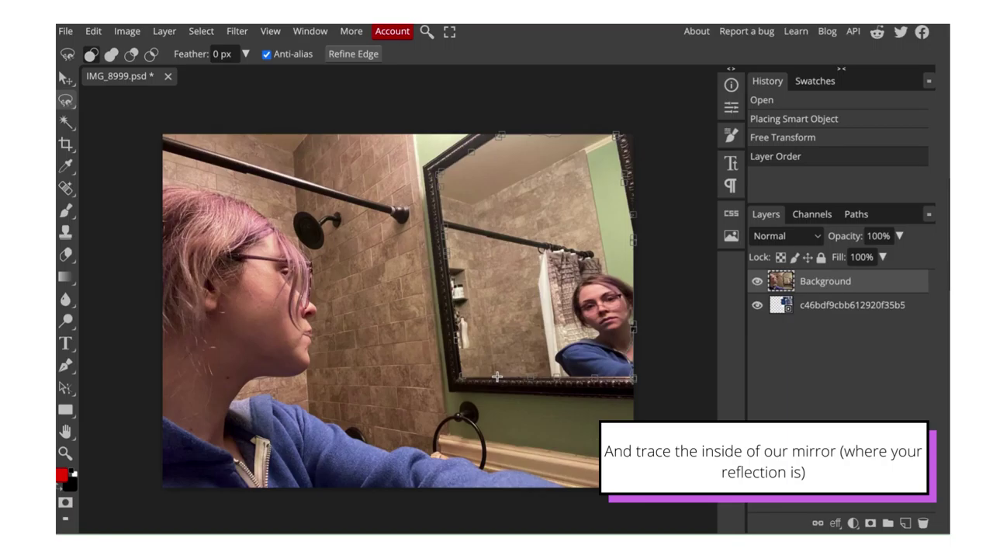
pyautogui.click(464, 377)
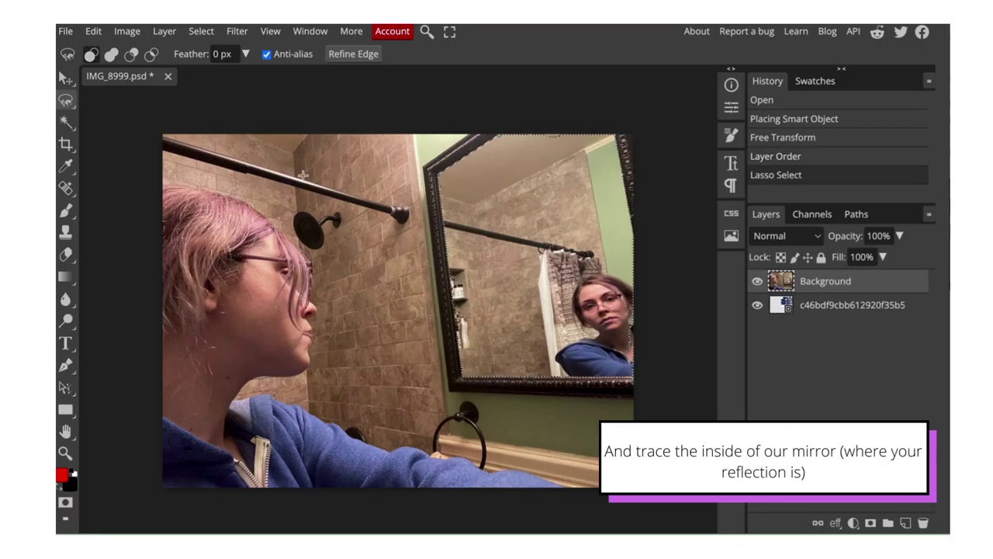
# - Add a raster mask to the Background layer that hides the selected mirror area
pyautogui.click(166, 33)
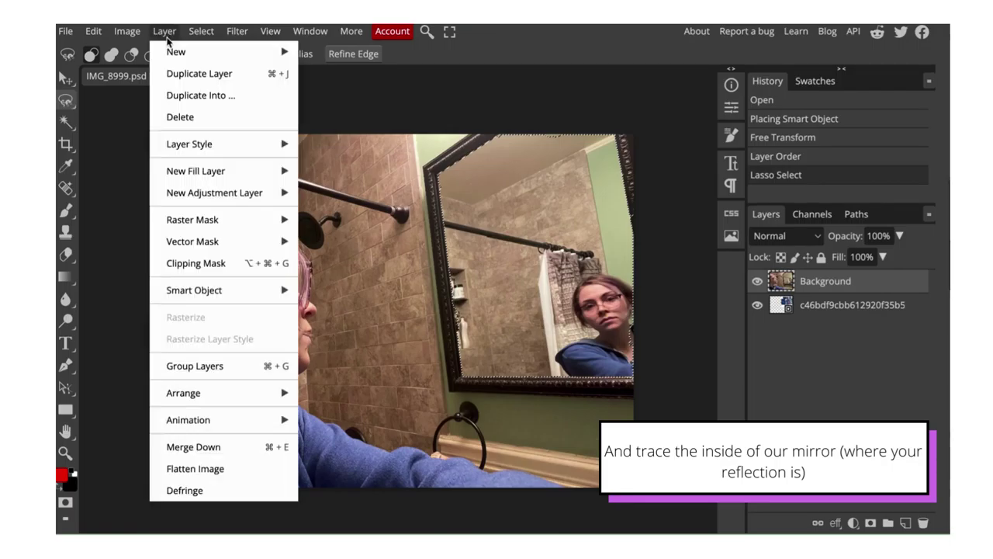
pyautogui.moveTo(196, 222)
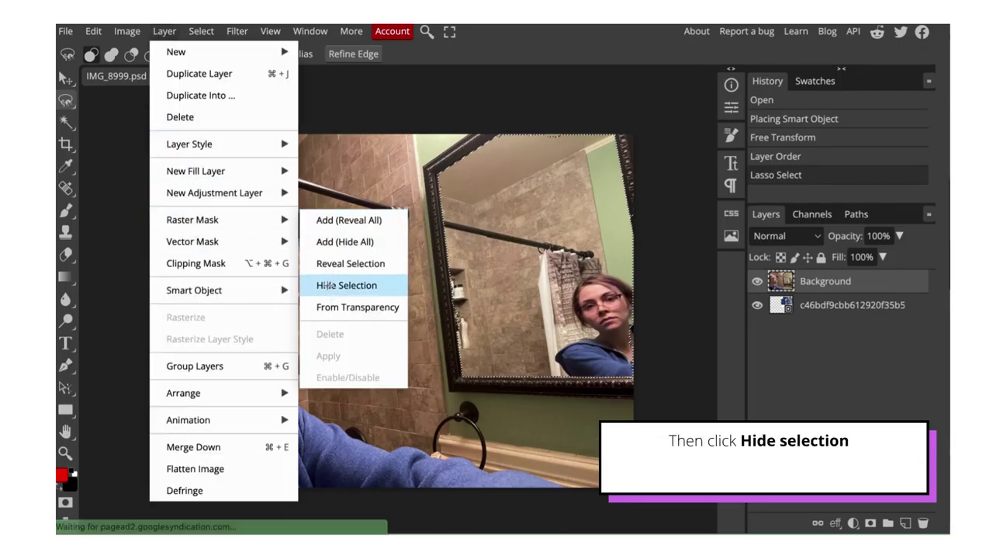
pyautogui.click(326, 284)
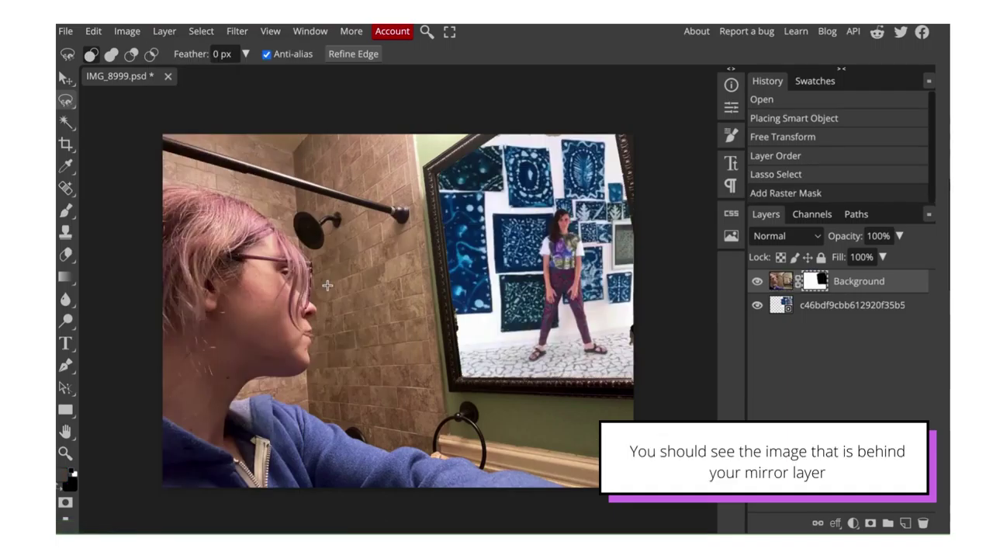
# - Hide the placed image layer and show the Background Mask channel as an overlay on the photo
pyautogui.click(758, 305)
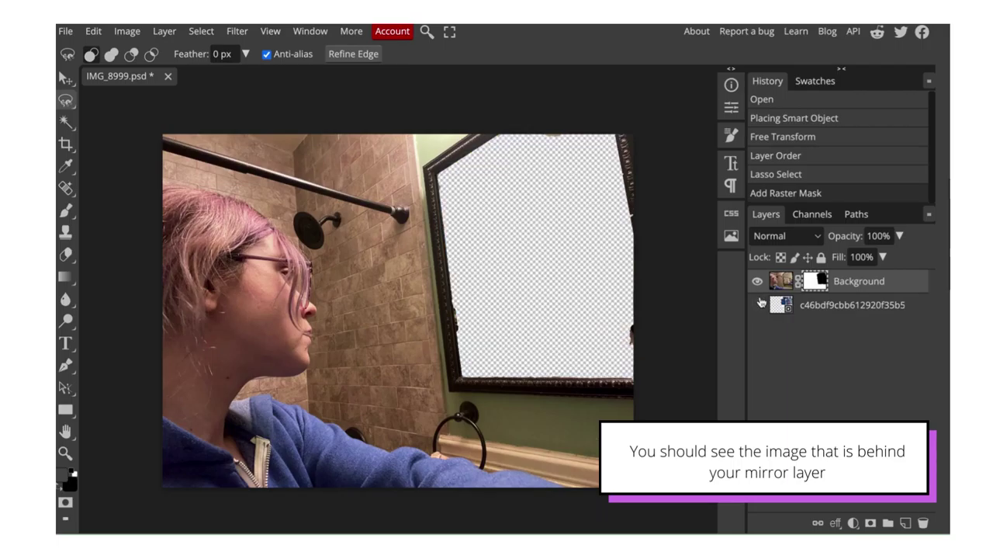
pyautogui.click(759, 284)
pyautogui.click(759, 284)
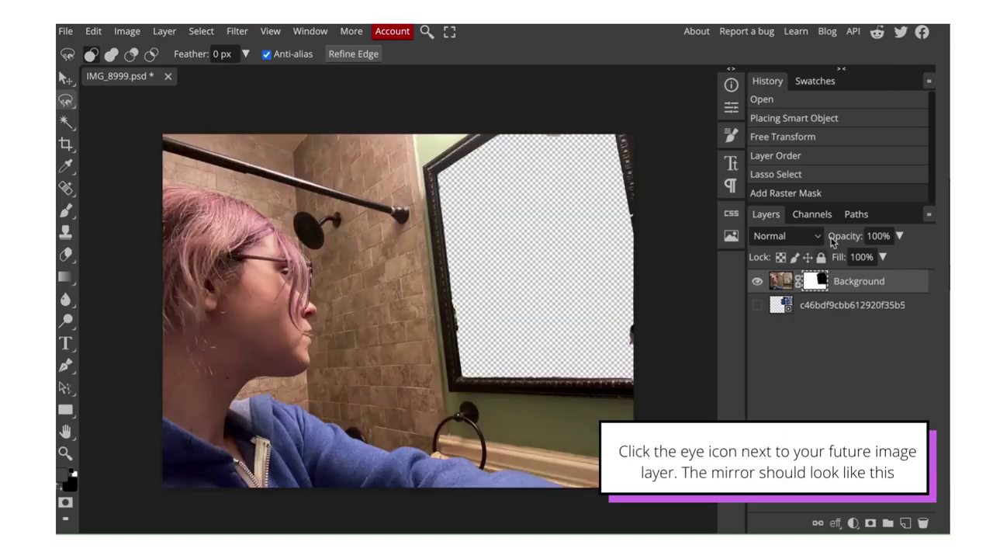
pyautogui.click(814, 219)
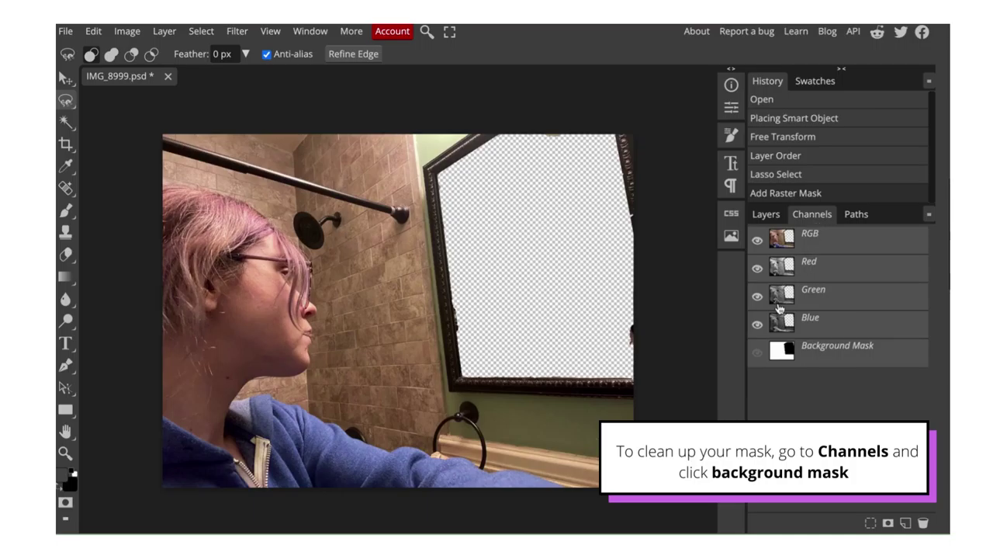
pyautogui.click(758, 354)
# - Paint the mask with the Brush tool at size 15 over the leftover patches along the lower part of the mirror's left inner edge
pyautogui.scroll(5, 388, 339)
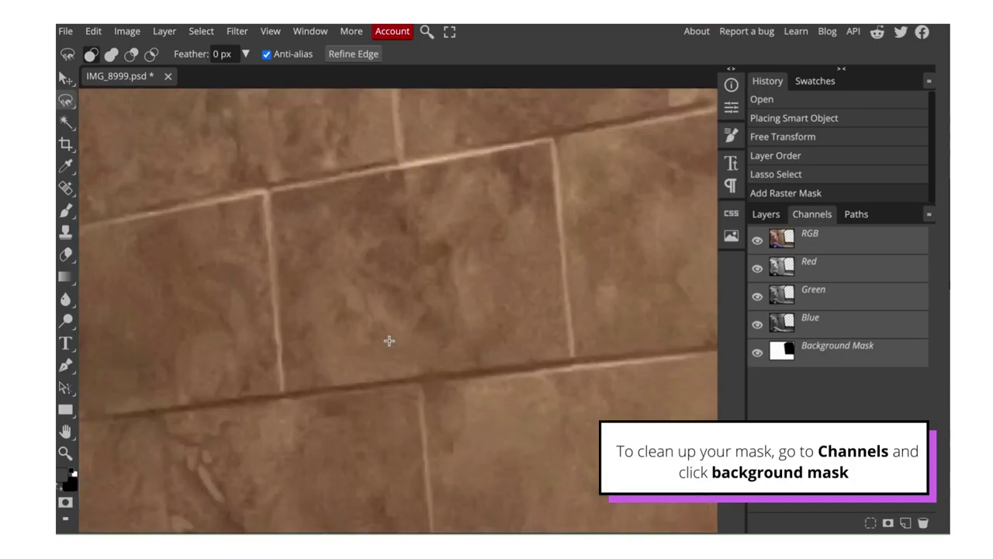
pyautogui.scroll(-4, 389, 340)
pyautogui.hscroll(5, 389, 340)
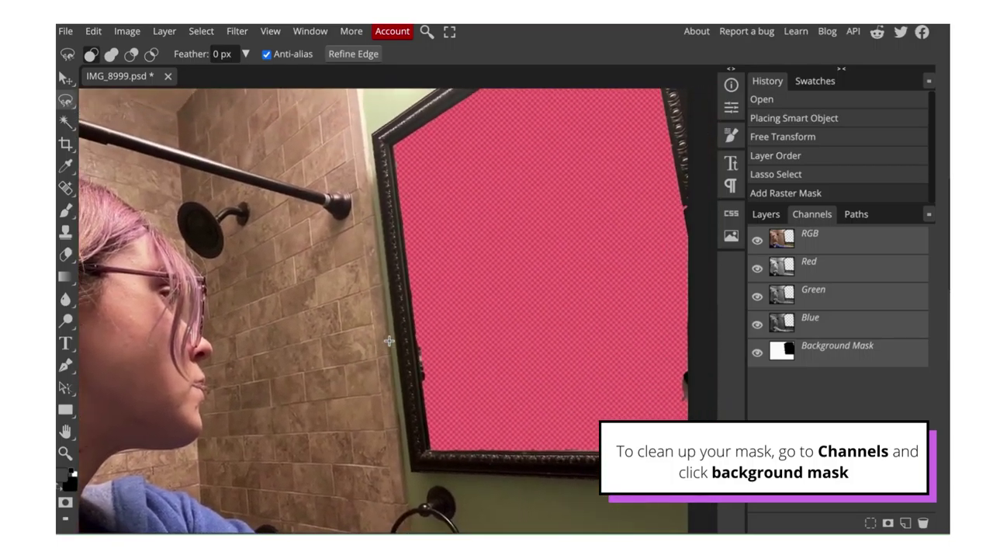
pyautogui.click(426, 31)
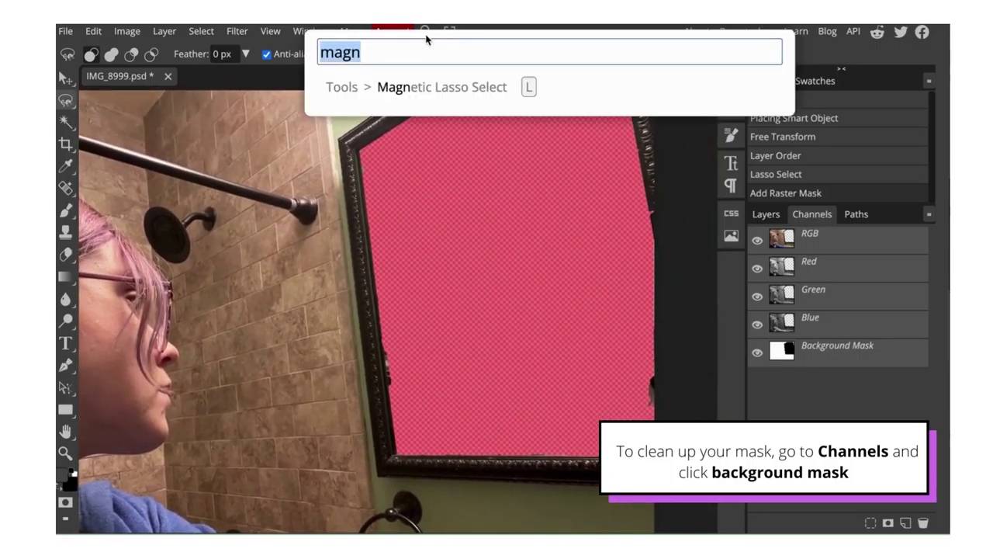
pyautogui.press('BackSpace')
pyautogui.write('brus')
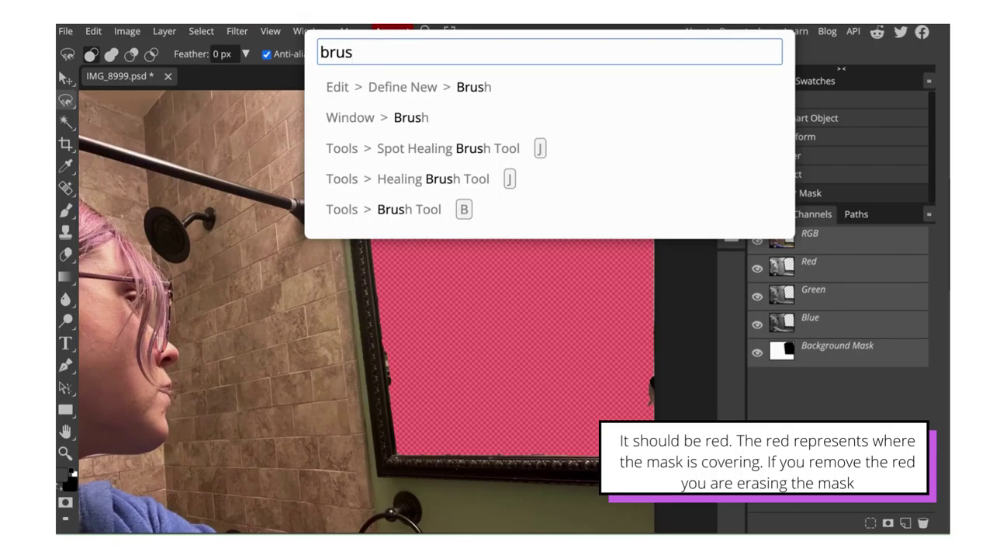
pyautogui.write('g')
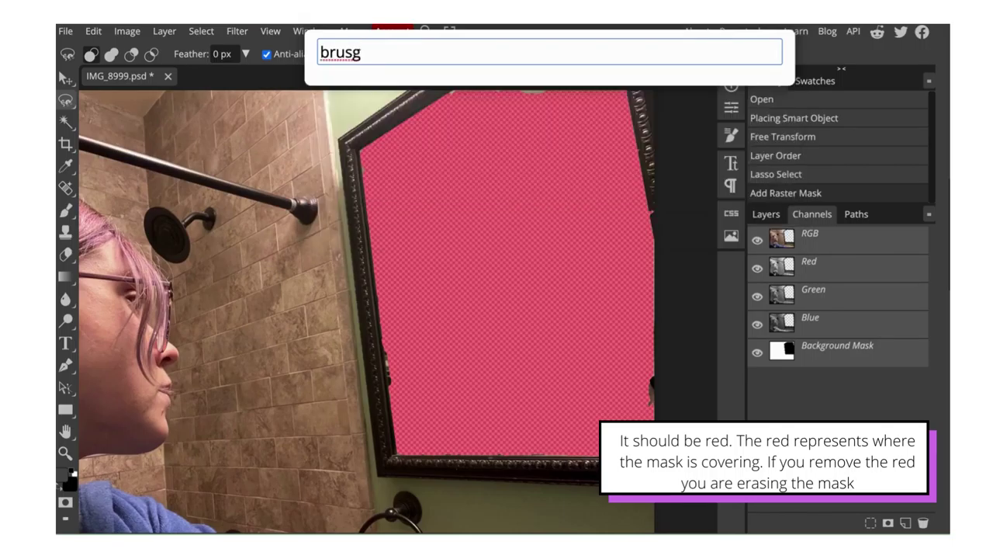
pyautogui.press('BackSpace')
pyautogui.write('h')
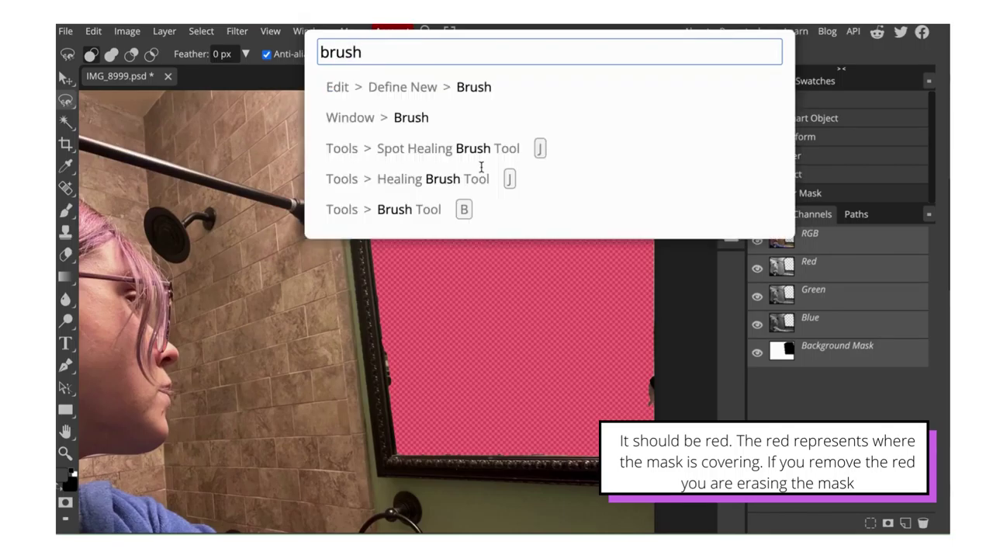
pyautogui.click(396, 210)
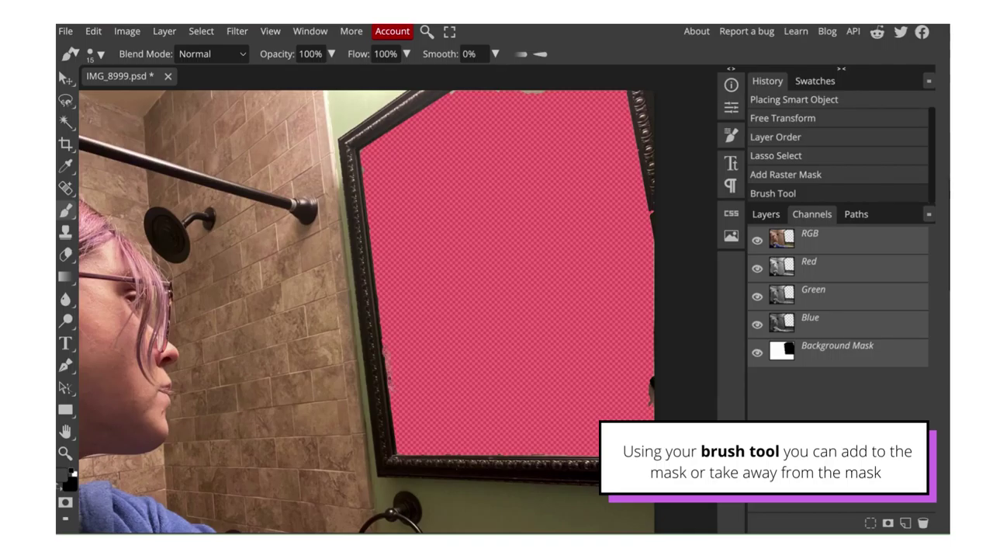
pyautogui.moveTo(392, 359); pyautogui.dragTo(395, 357)
pyautogui.scroll(5, 395, 357)
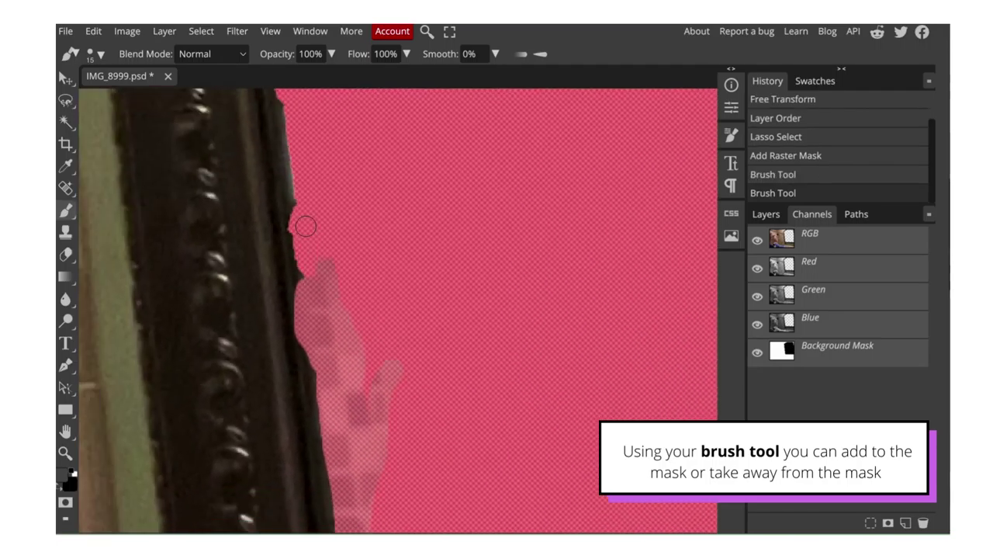
pyautogui.scroll(-3, 310, 225)
pyautogui.moveTo(334, 246); pyautogui.dragTo(322, 126)
# - Extend the mask over the remaining bumps along the upper part of the mirror's left inner edge and its upper-left corner
pyautogui.scroll(-10, 322, 127)
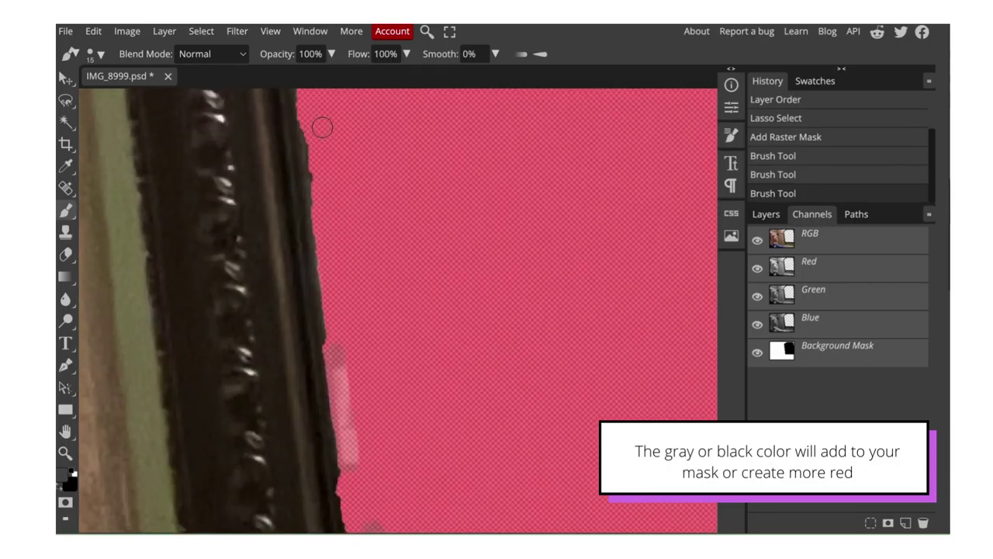
pyautogui.scroll(-5, 322, 127)
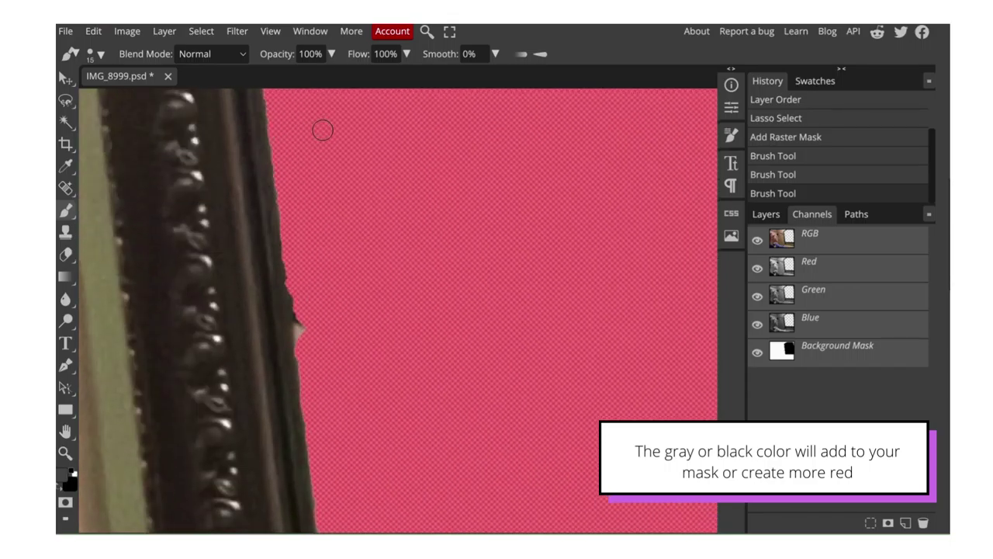
pyautogui.moveTo(308, 308)
pyautogui.mouseDown()
pyautogui.moveTo(302, 290)
pyautogui.moveTo(305, 346)
pyautogui.moveTo(307, 329)
pyautogui.mouseUp()
pyautogui.scroll(8, 307, 329)
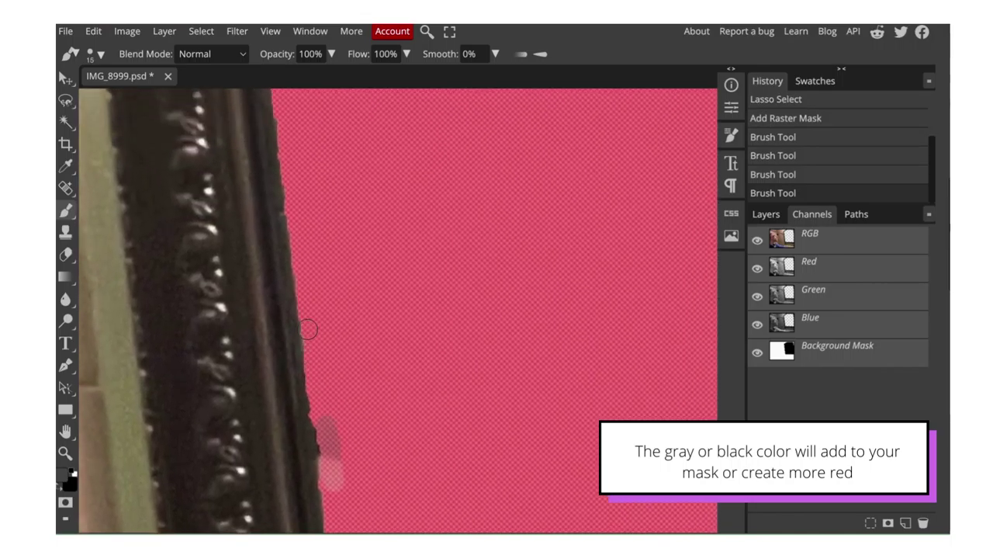
pyautogui.scroll(3, 307, 329)
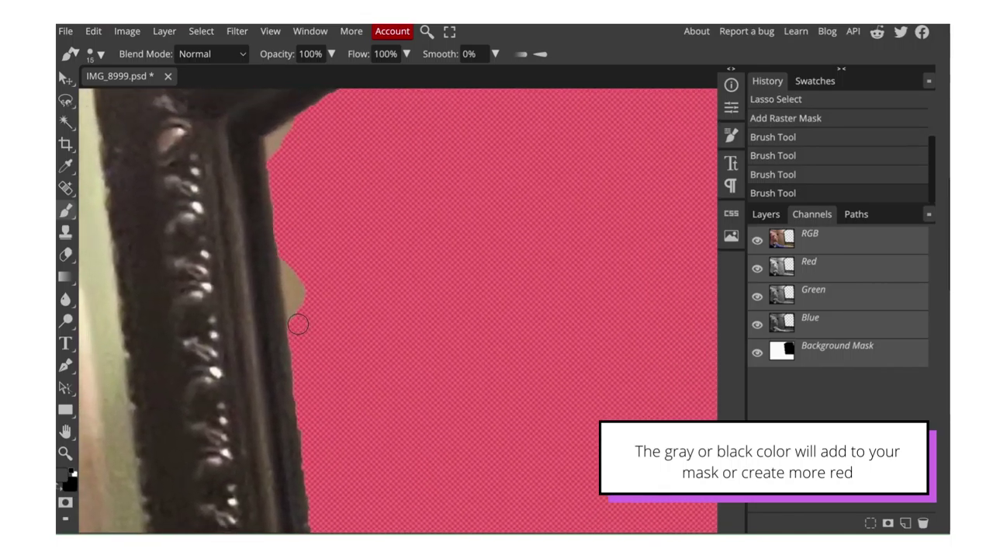
pyautogui.moveTo(298, 327)
pyautogui.mouseDown()
pyautogui.moveTo(288, 253)
pyautogui.moveTo(296, 331)
pyautogui.mouseUp()
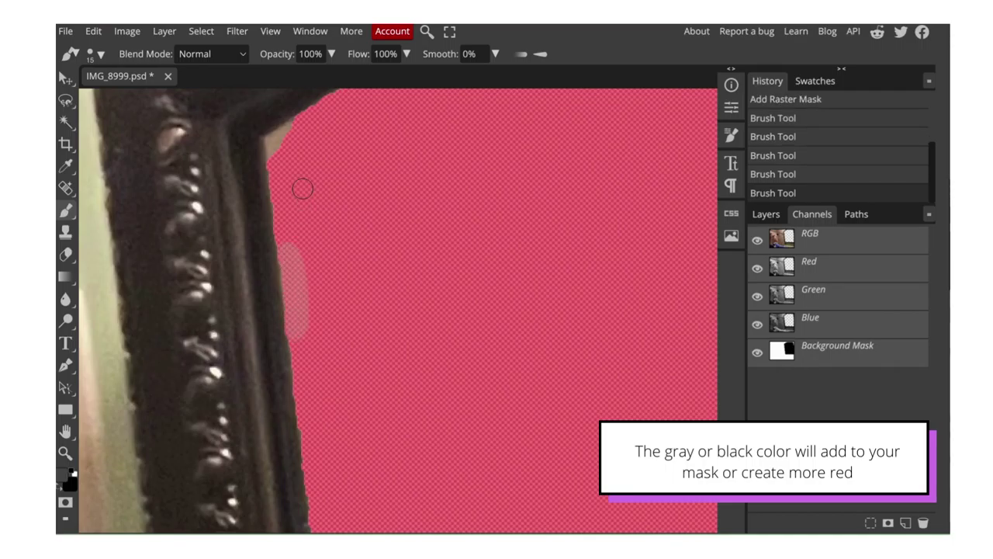
pyautogui.moveTo(299, 121)
pyautogui.mouseDown()
pyautogui.moveTo(271, 137)
pyautogui.moveTo(275, 162)
pyautogui.moveTo(289, 171)
pyautogui.mouseUp()
# - Swap the foreground color to white and paint the stray masked spots off the mirror frame's right side
pyautogui.scroll(10, 295, 173)
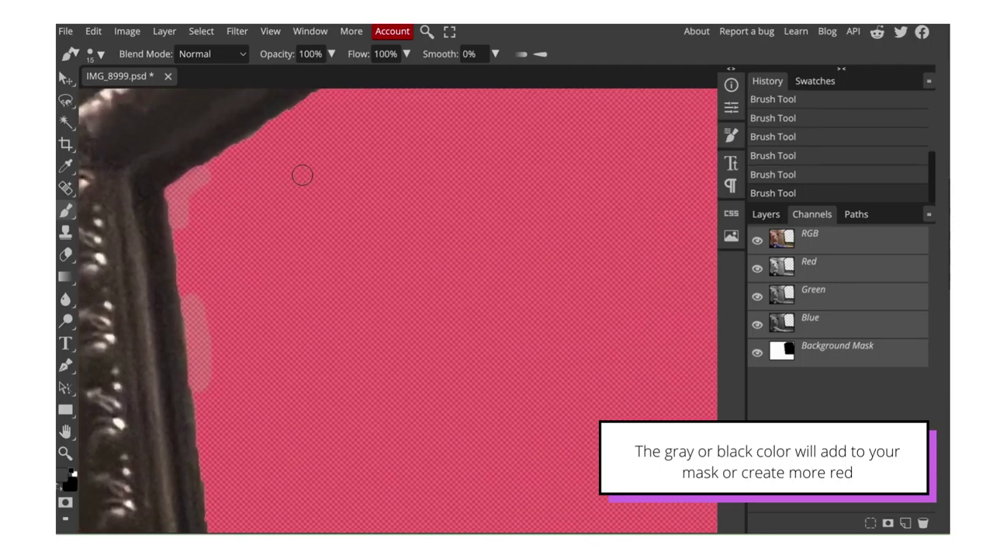
pyautogui.hscroll(10, 302, 174)
pyautogui.press('x')
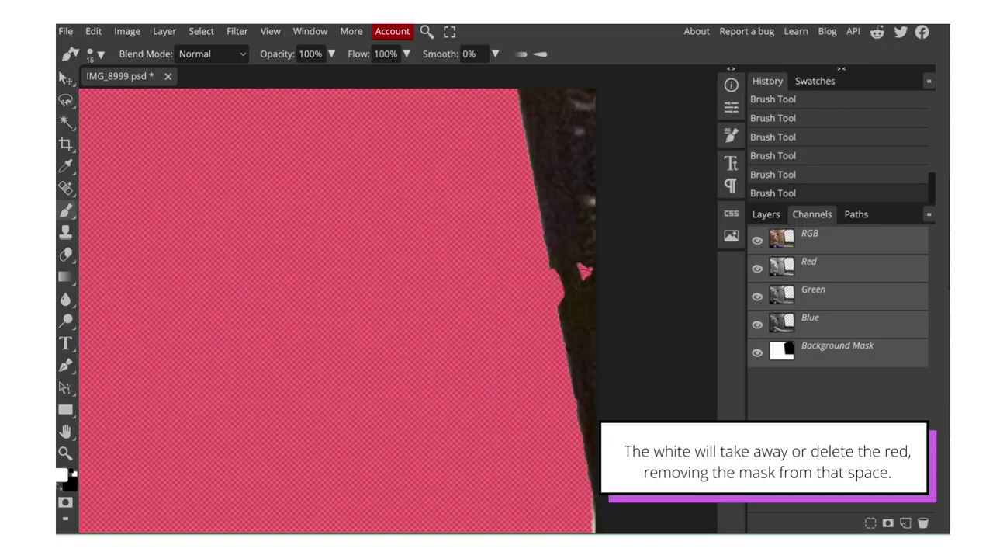
pyautogui.click(584, 271)
# - Switch the foreground color to black and mask out the thin pale strip along the photo's right edge below the frame
pyautogui.scroll(-3, 571, 392)
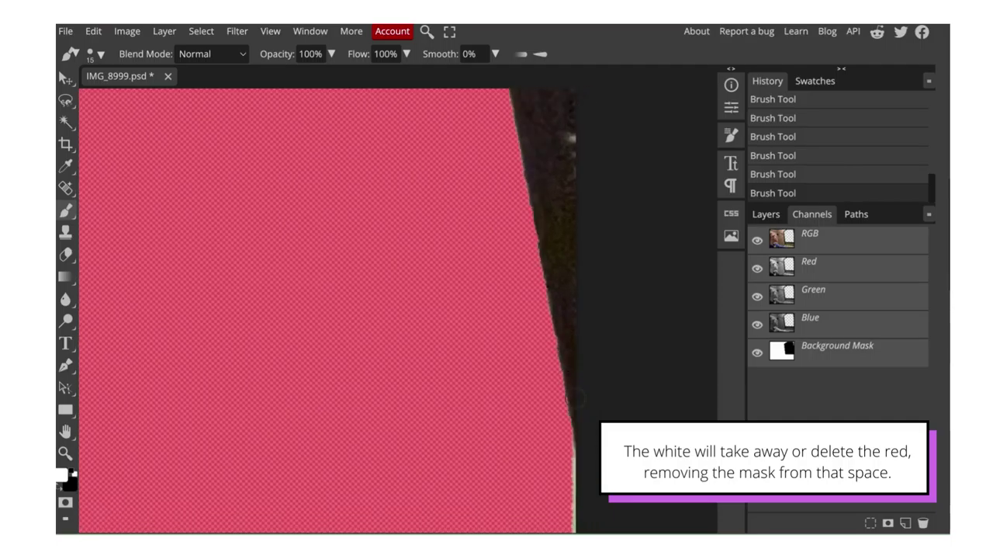
pyautogui.hscroll(-2, 575, 398)
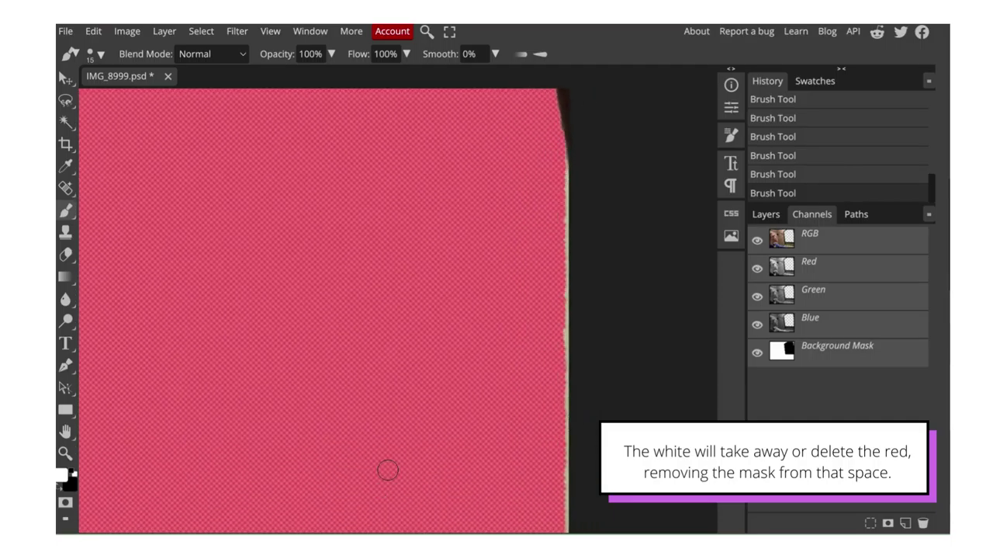
pyautogui.click(71, 474)
pyautogui.moveTo(564, 461); pyautogui.dragTo(567, 174)
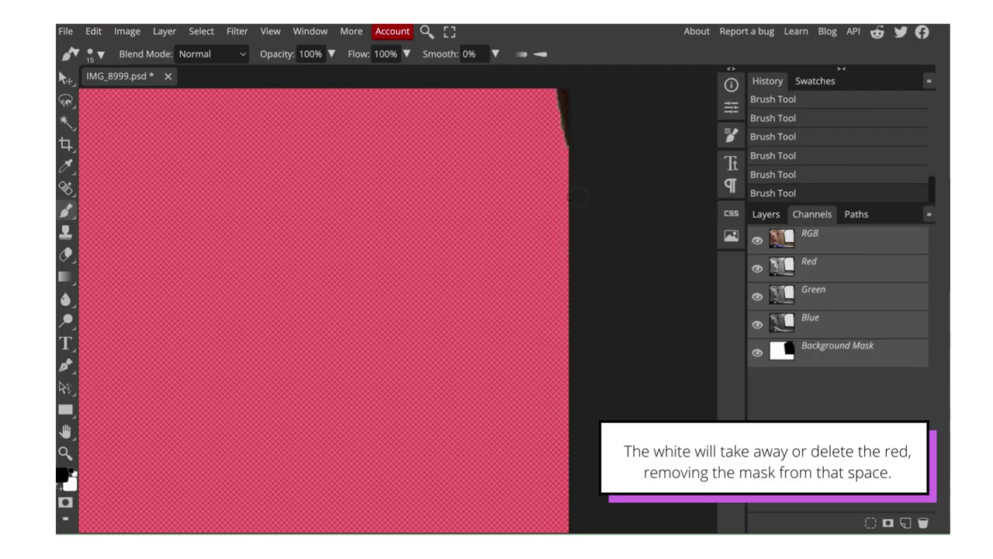
# - Paint the mask over the leftover tan and dark patches of the reflection at the photo's right edge
pyautogui.scroll(-2, 577, 196)
pyautogui.scroll(-3, 578, 197)
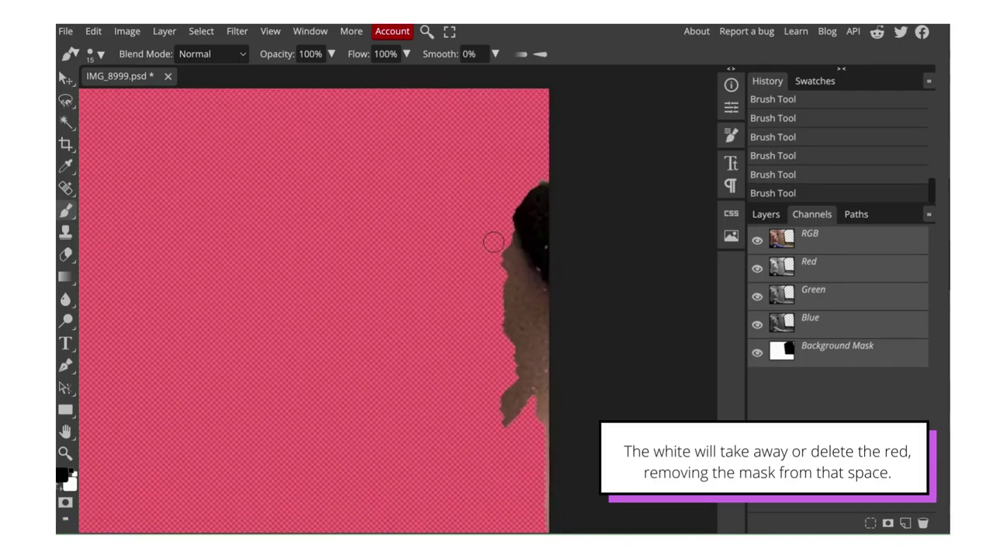
pyautogui.moveTo(497, 231)
pyautogui.mouseDown()
pyautogui.moveTo(534, 281)
pyautogui.moveTo(543, 439)
pyautogui.mouseUp()
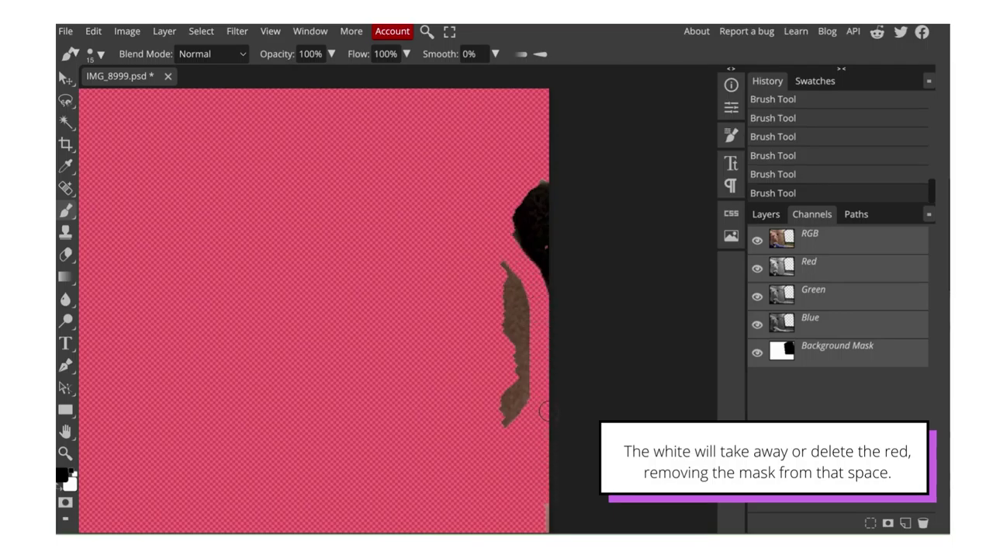
pyautogui.moveTo(520, 411)
pyautogui.mouseDown()
pyautogui.moveTo(509, 440)
pyautogui.moveTo(509, 410)
pyautogui.moveTo(540, 354)
pyautogui.moveTo(508, 292)
pyautogui.moveTo(508, 302)
pyautogui.moveTo(509, 265)
pyautogui.moveTo(526, 293)
pyautogui.moveTo(517, 344)
pyautogui.mouseUp()
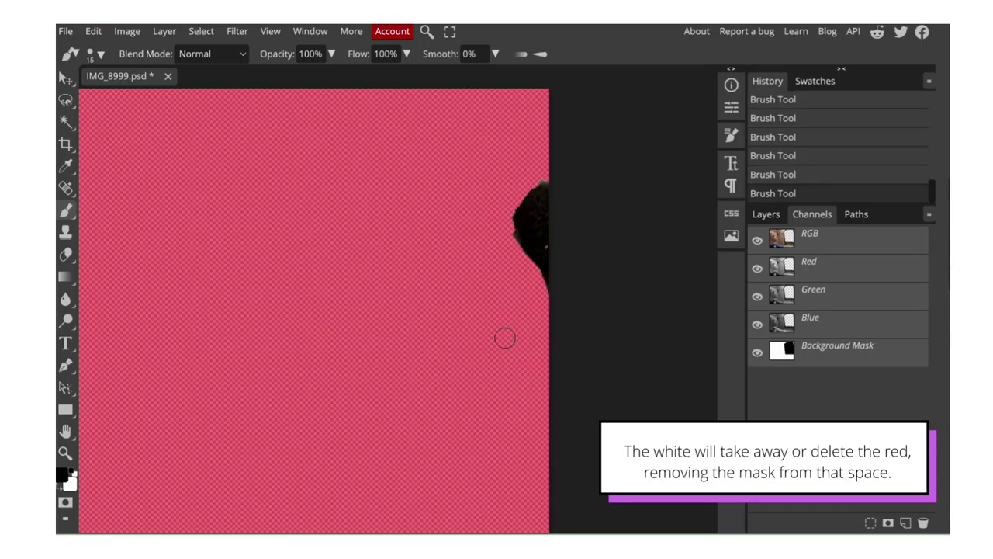
pyautogui.scroll(-3, 503, 338)
pyautogui.scroll(-2, 503, 337)
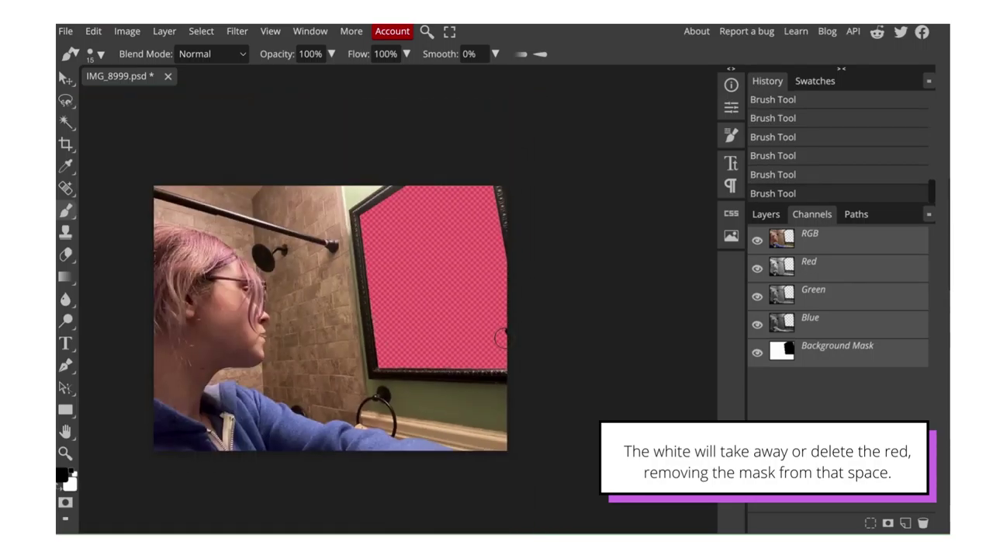
pyautogui.scroll(5, 503, 338)
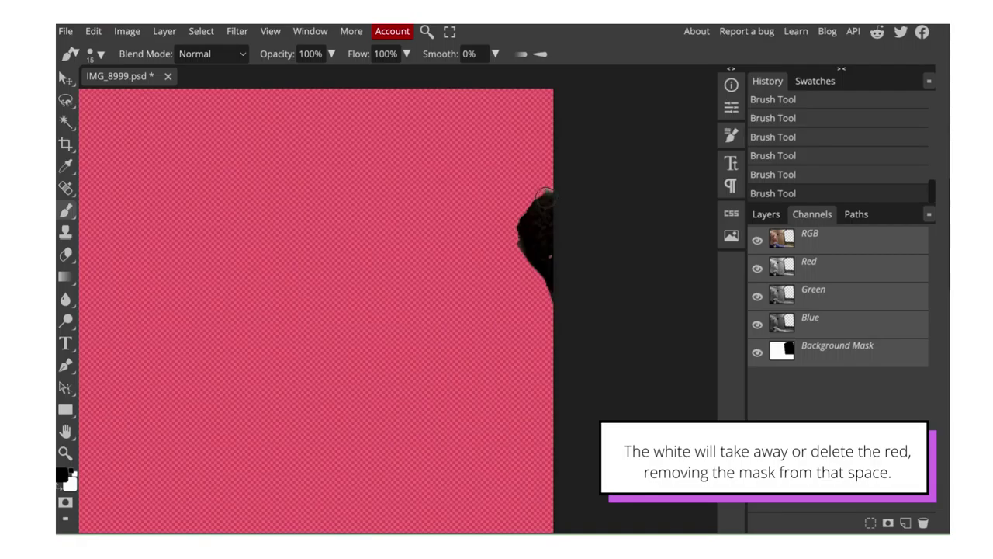
pyautogui.moveTo(546, 190)
pyautogui.mouseDown()
pyautogui.moveTo(548, 324)
pyautogui.moveTo(532, 194)
pyautogui.moveTo(530, 267)
pyautogui.moveTo(523, 224)
pyautogui.mouseUp()
# - Turn off the Background Mask overlay and make the placed image layer visible again
pyautogui.scroll(-5, 512, 223)
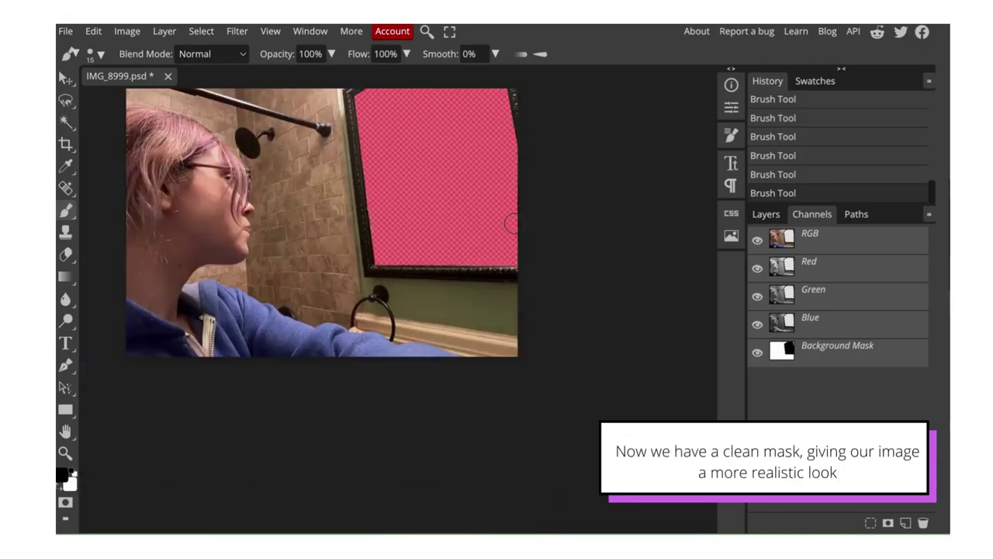
pyautogui.scroll(-1, 512, 224)
pyautogui.moveTo(512, 224); pyautogui.dragTo(486, 270)
pyautogui.click(762, 349)
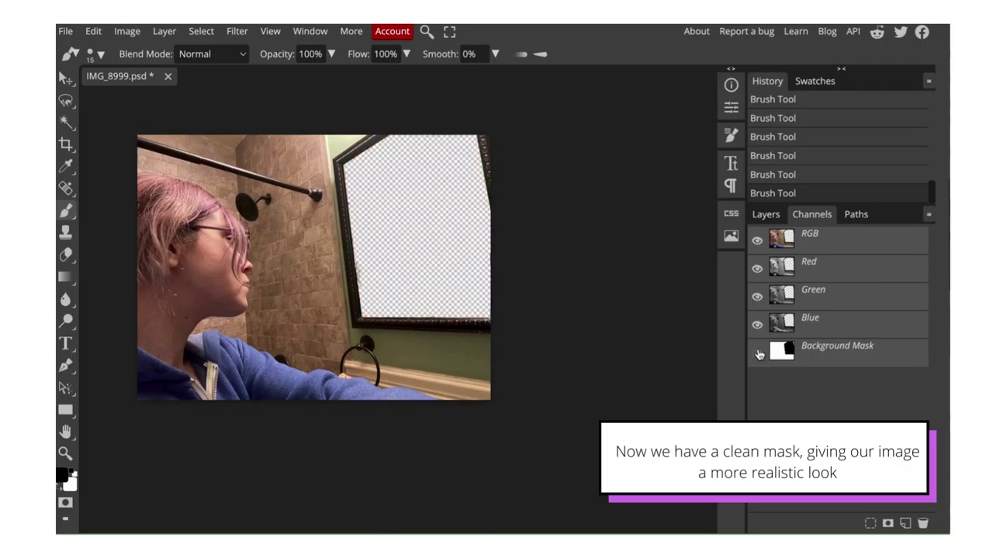
pyautogui.click(773, 218)
pyautogui.click(759, 307)
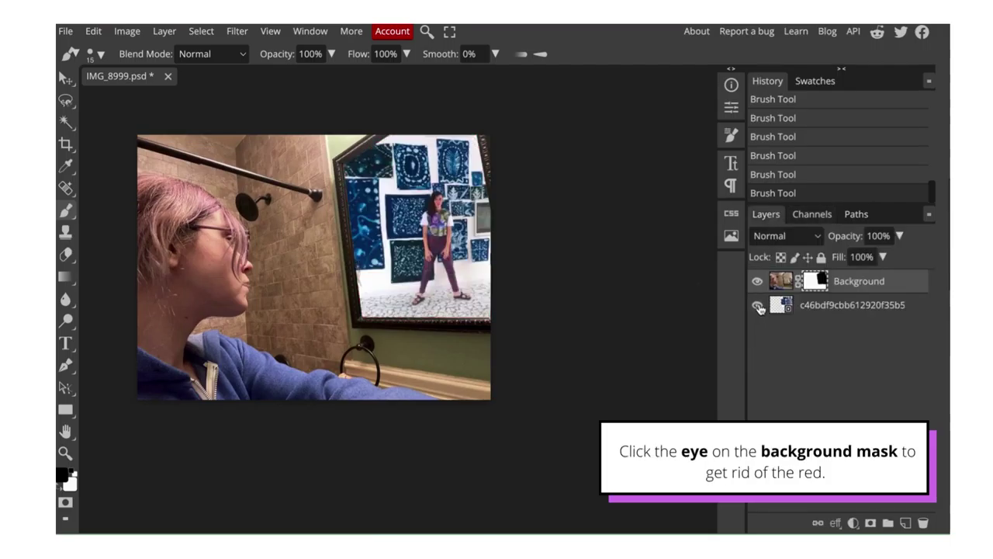